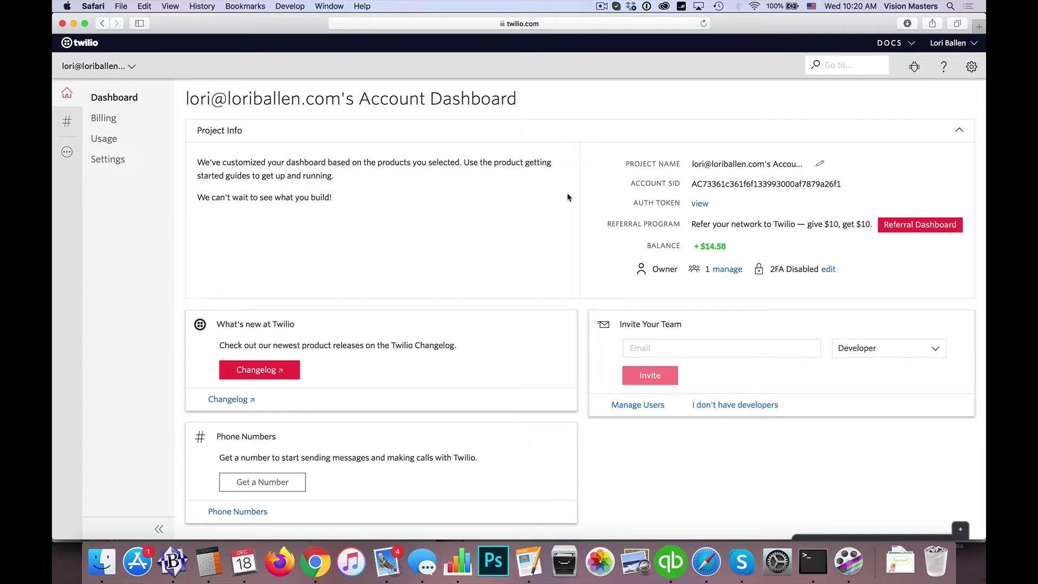
Search the United States phone numbers for sale for those whose first part matches 702, and look through the offered numbers.
{"action": "left_click", "coordinate": [67, 123]}
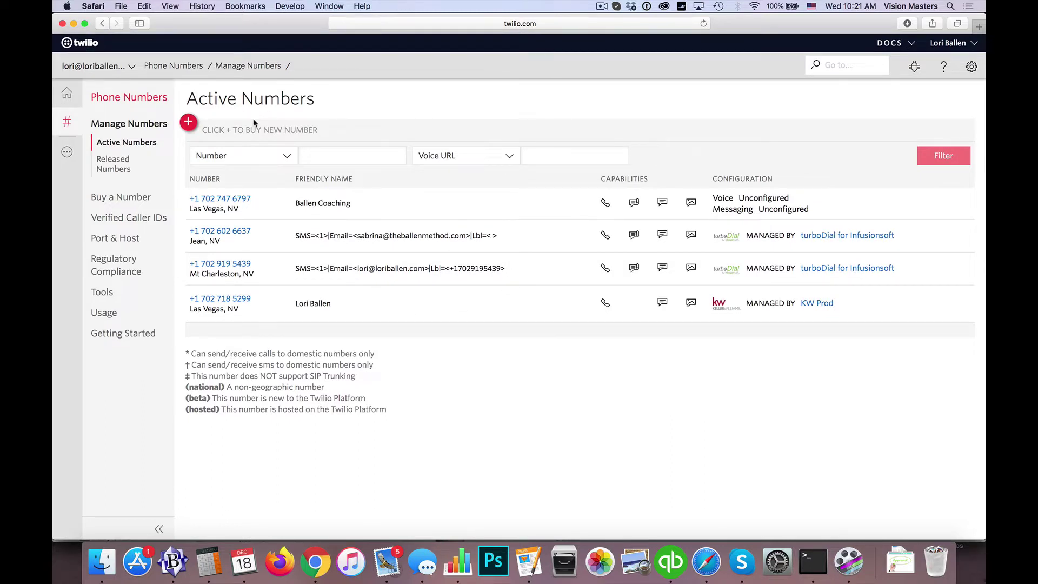
{"action": "left_click", "coordinate": [188, 123]}
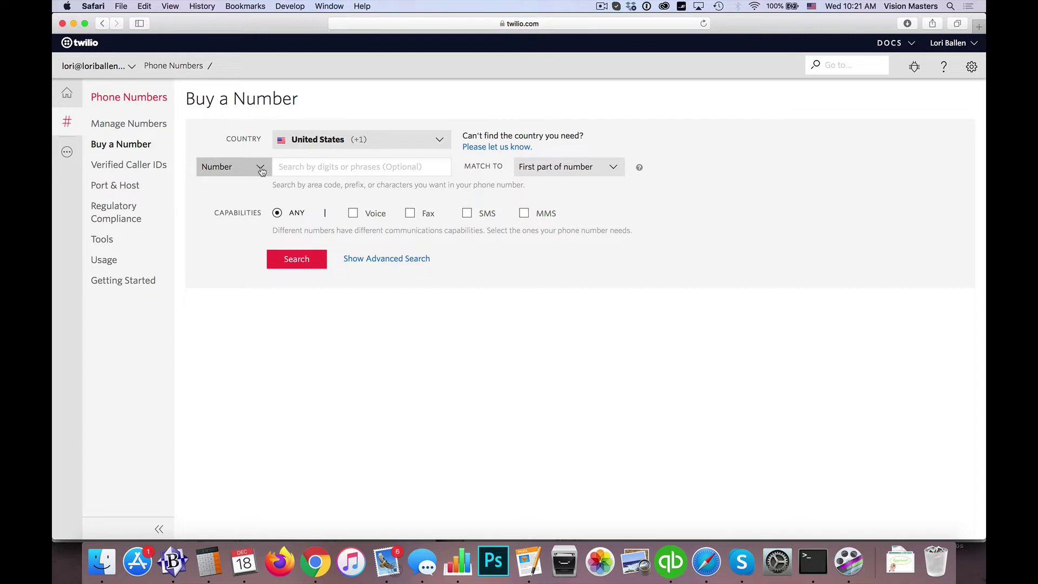
{"action": "left_click", "coordinate": [254, 168]}
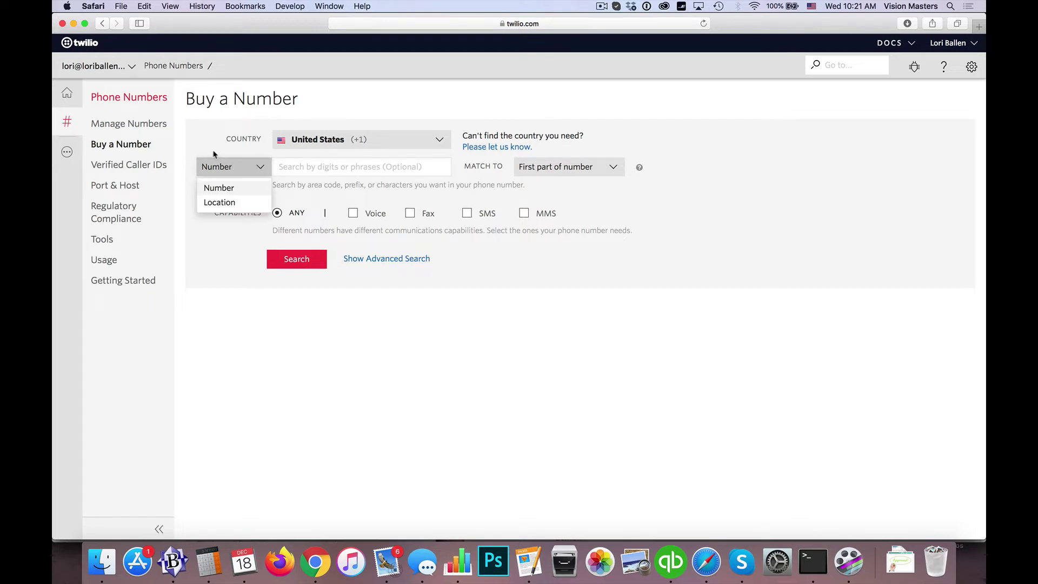
{"action": "left_click", "coordinate": [227, 169]}
{"action": "left_click", "coordinate": [295, 167]}
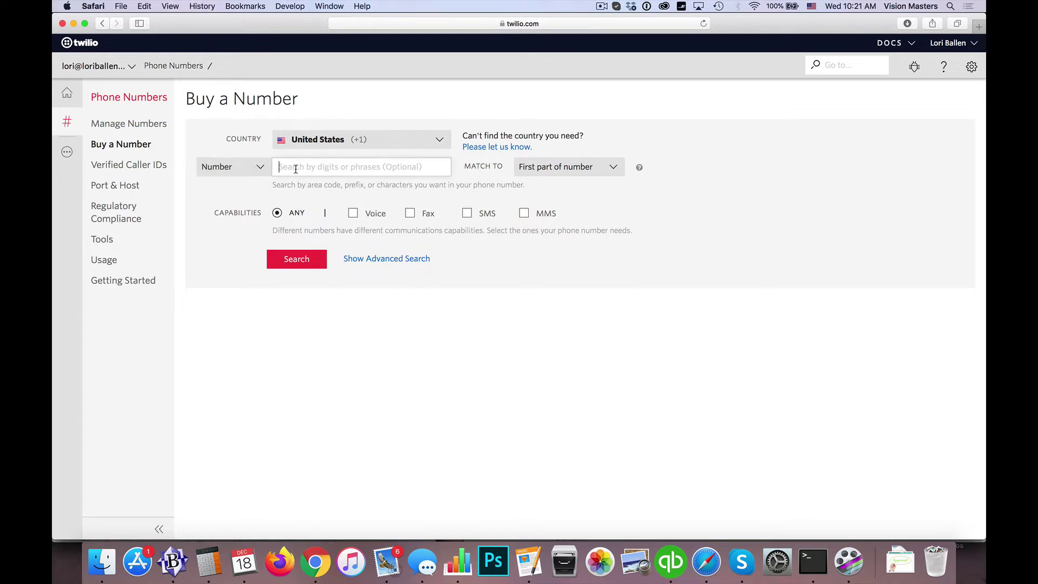
{"action": "type", "text": "702"}
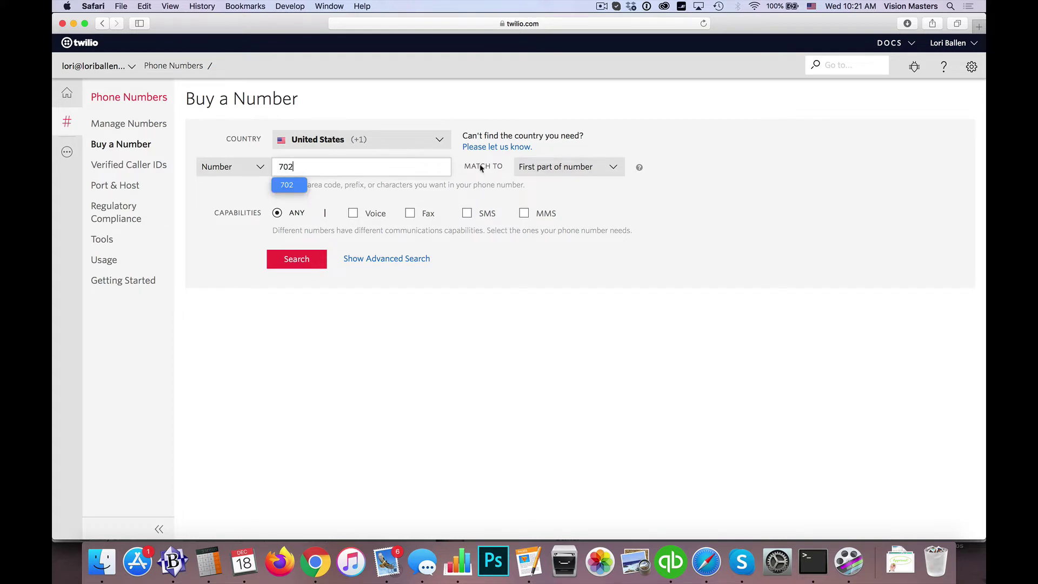
{"action": "left_click", "coordinate": [577, 171]}
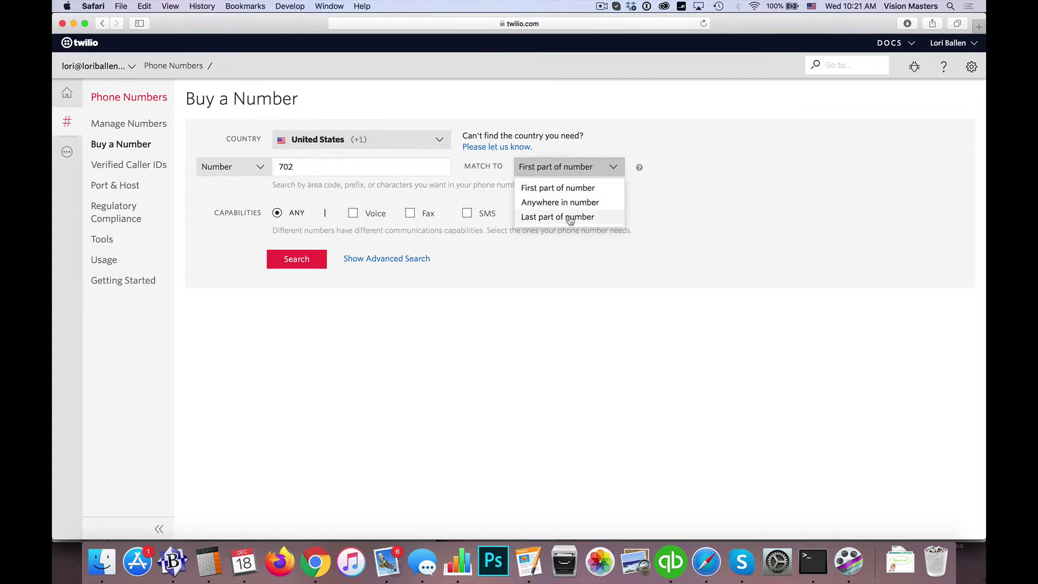
{"action": "left_click", "coordinate": [616, 148]}
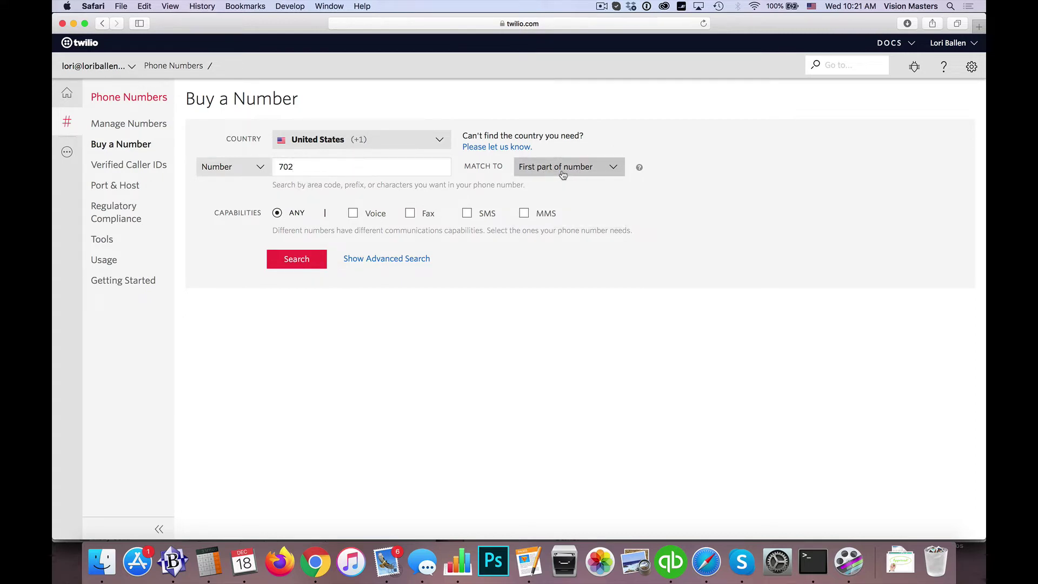
{"action": "left_click", "coordinate": [379, 168]}
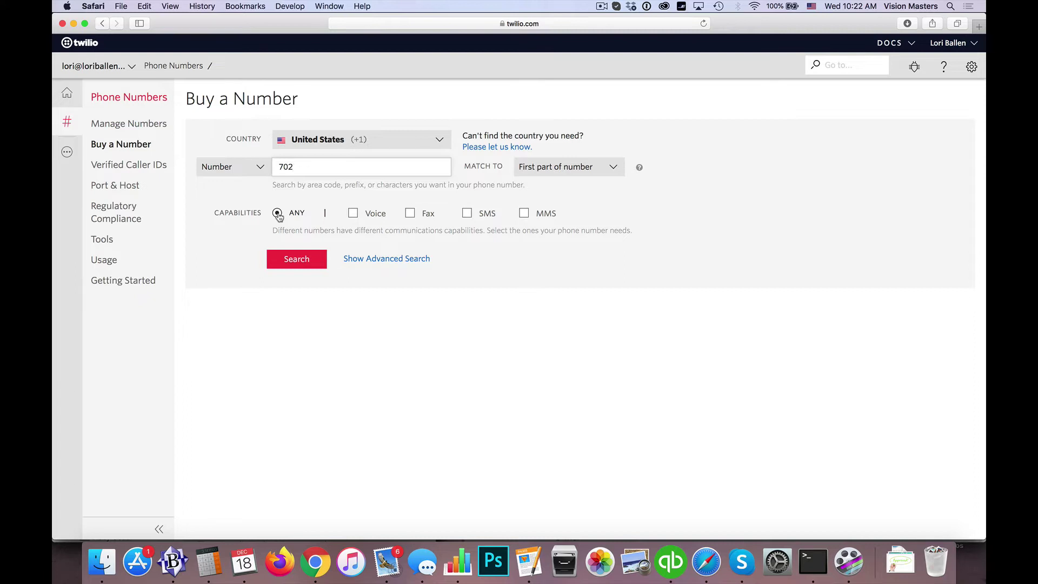
{"action": "left_click", "coordinate": [297, 259]}
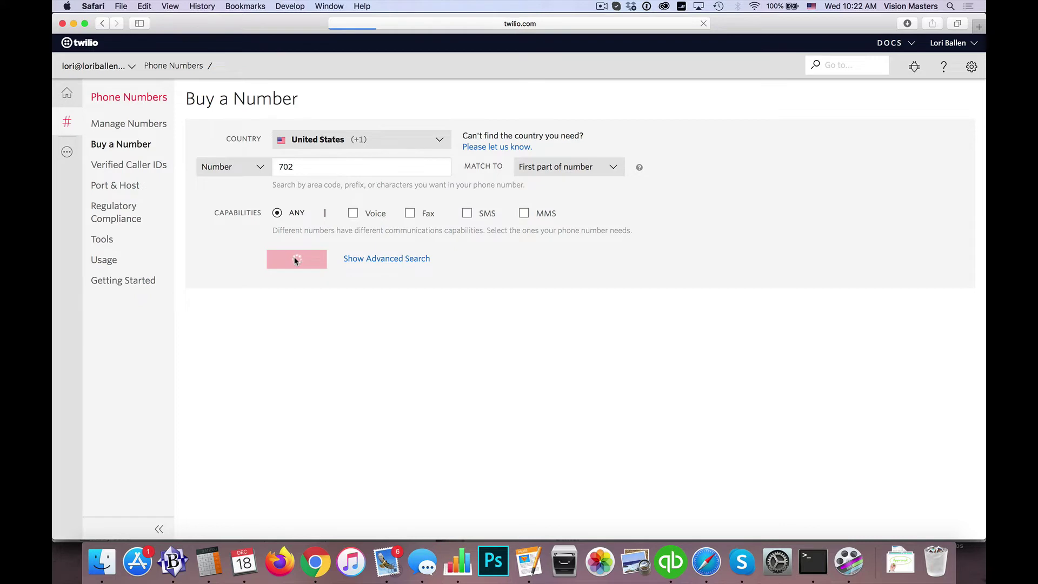
{"action": "scroll", "coordinate": [328, 267], "scroll_direction": "down", "scroll_amount": 1}
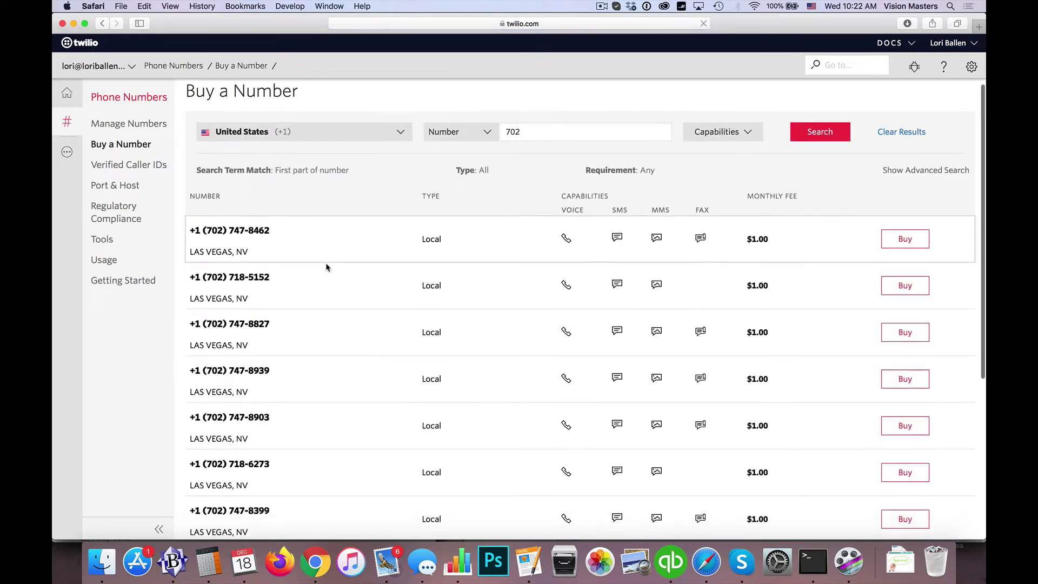
{"action": "scroll", "coordinate": [324, 254], "scroll_direction": "down", "scroll_amount": 1}
{"action": "scroll", "coordinate": [318, 304], "scroll_direction": "down", "scroll_amount": 1}
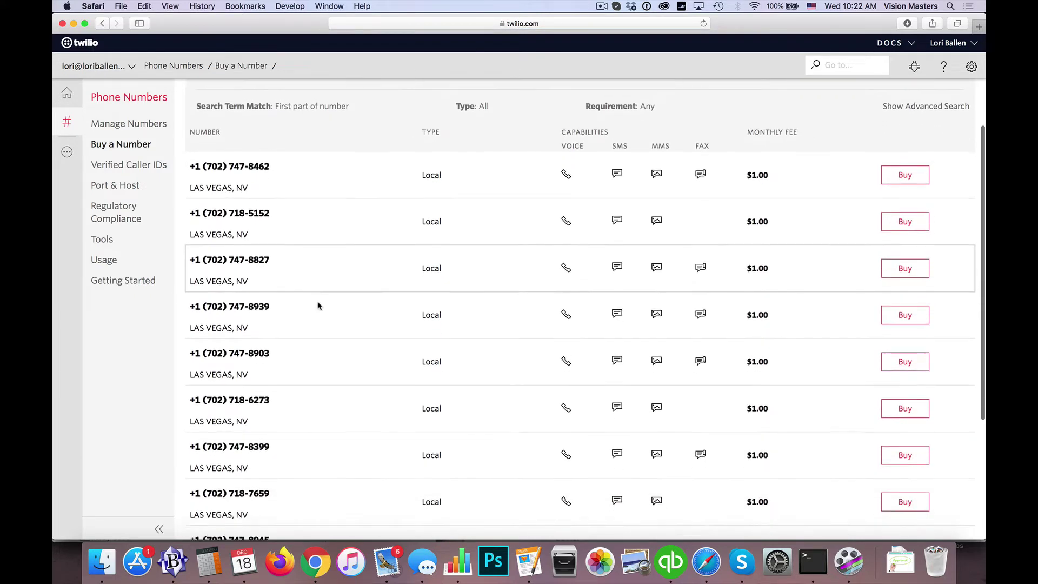
{"action": "scroll", "coordinate": [318, 306], "scroll_direction": "down", "scroll_amount": 6}
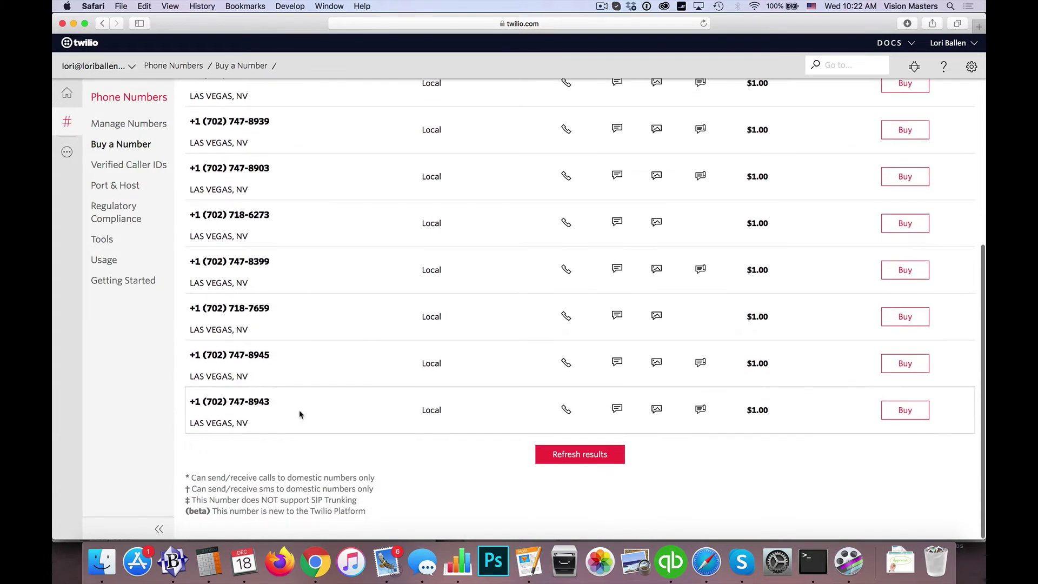
{"action": "scroll", "coordinate": [302, 336], "scroll_direction": "up", "scroll_amount": 8}
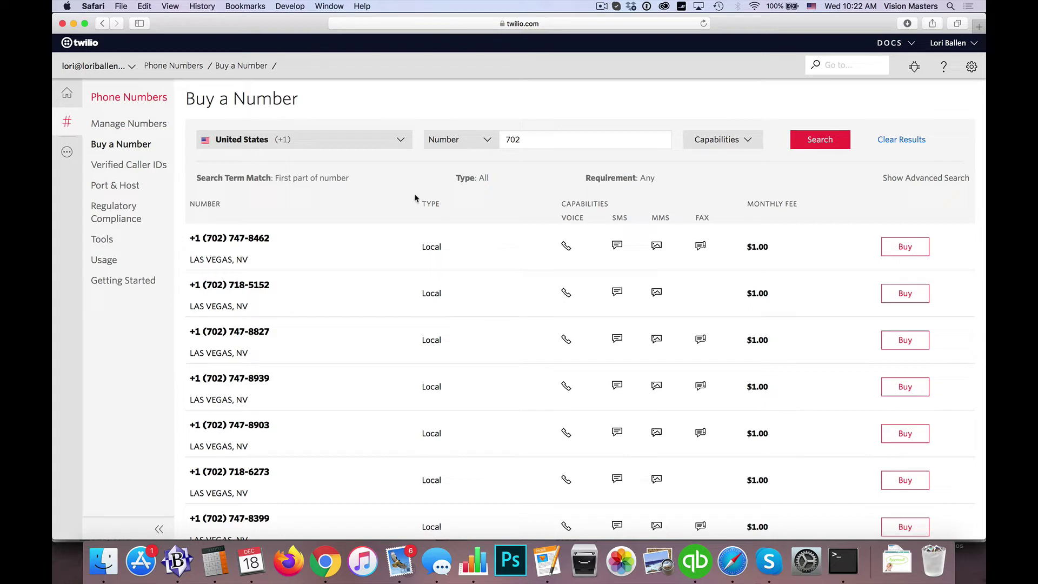
Start a new support ticket from the account dashboard with the subject "Change Numbers with KW Command".
{"action": "left_click", "coordinate": [66, 93]}
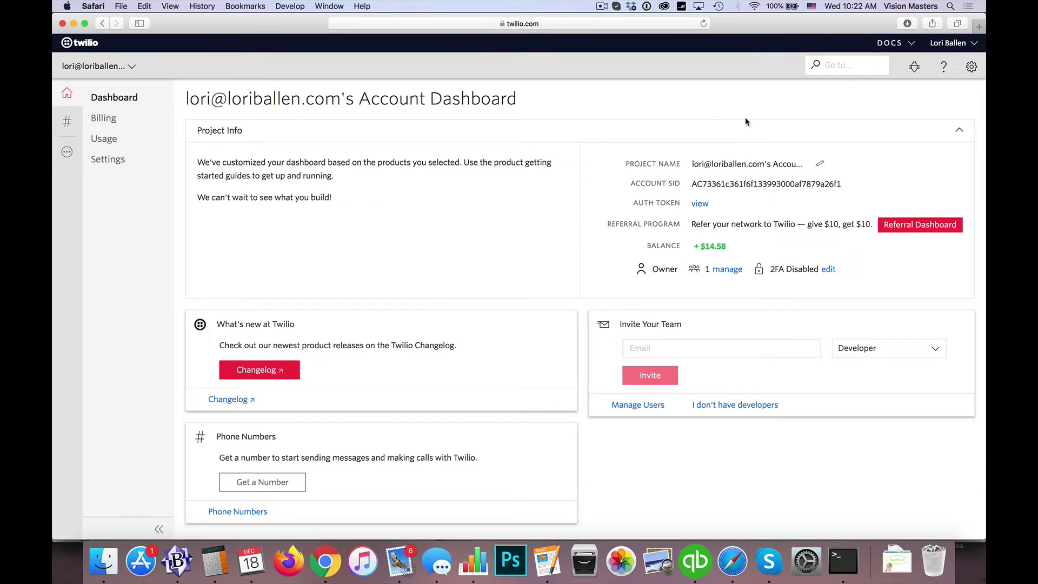
{"action": "left_click", "coordinate": [944, 66]}
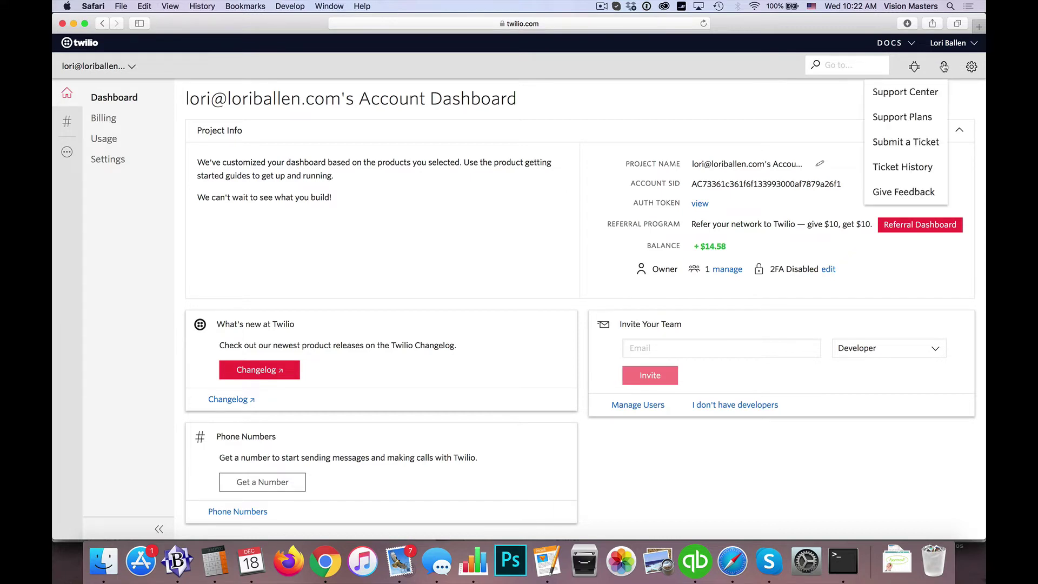
{"action": "left_click", "coordinate": [902, 143]}
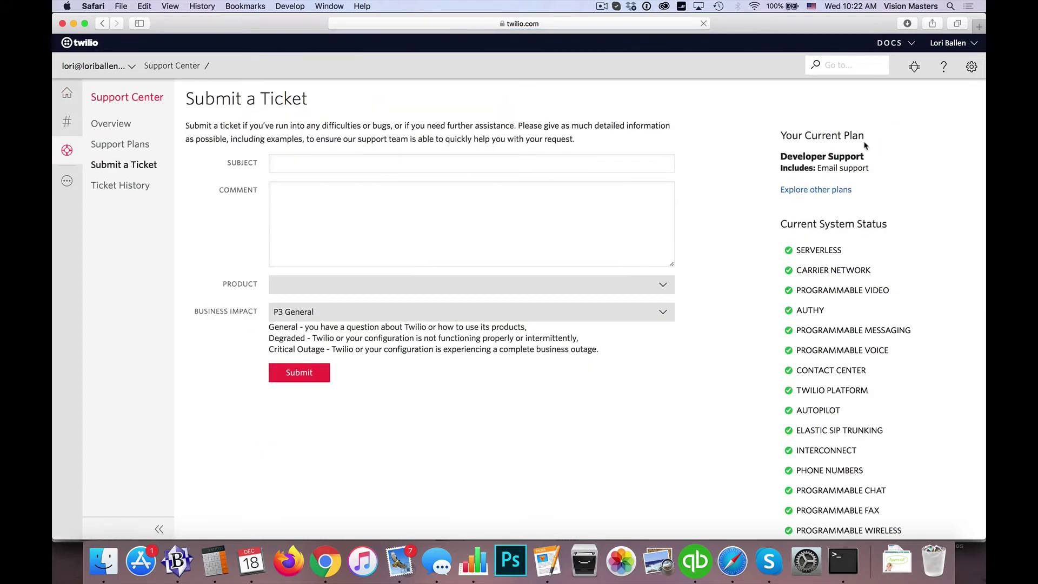
{"action": "left_click", "coordinate": [333, 164]}
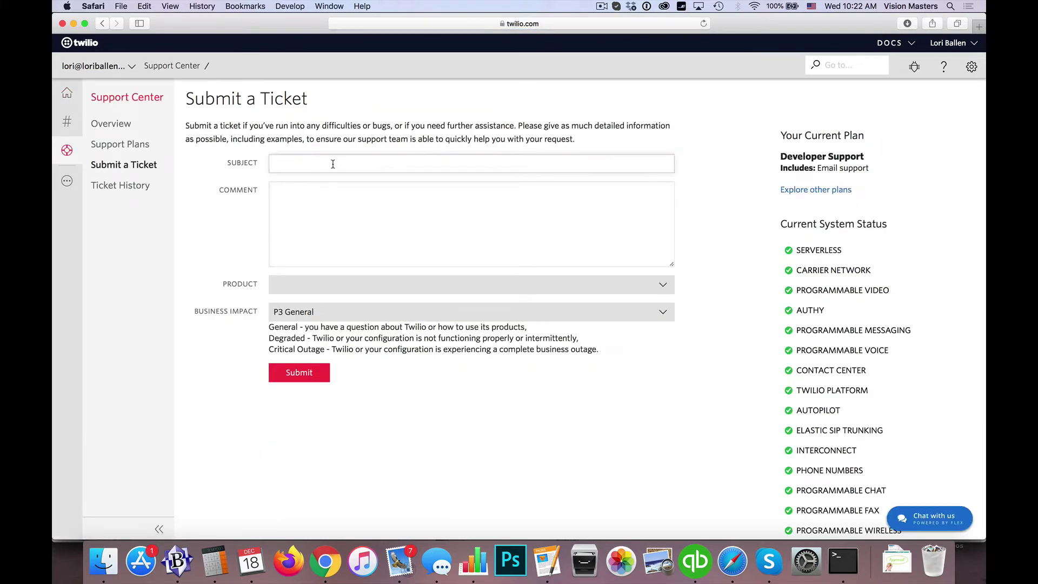
{"action": "type", "text": "Change Numb"}
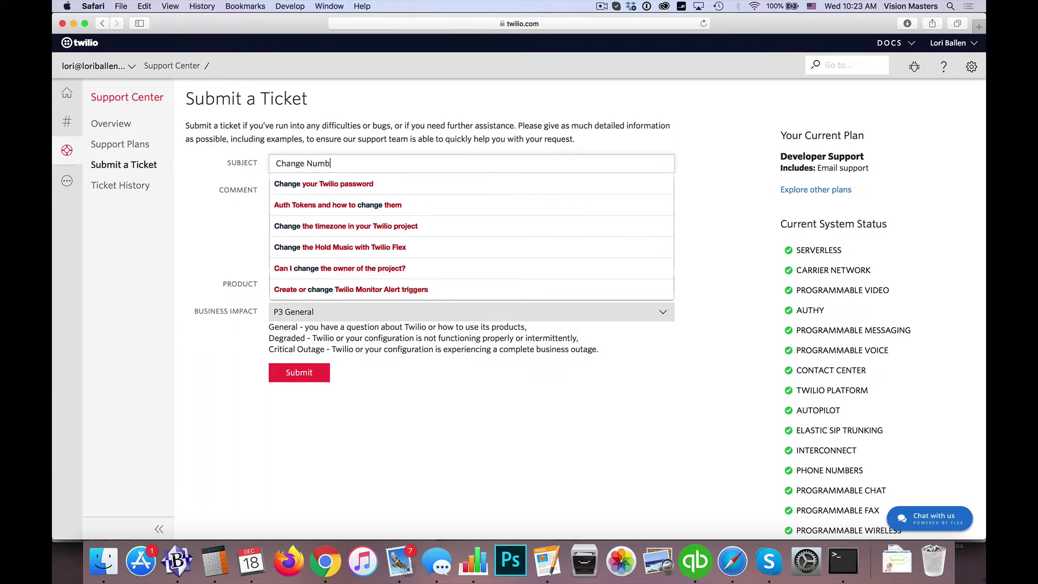
{"action": "type", "text": "ers with KW Command"}
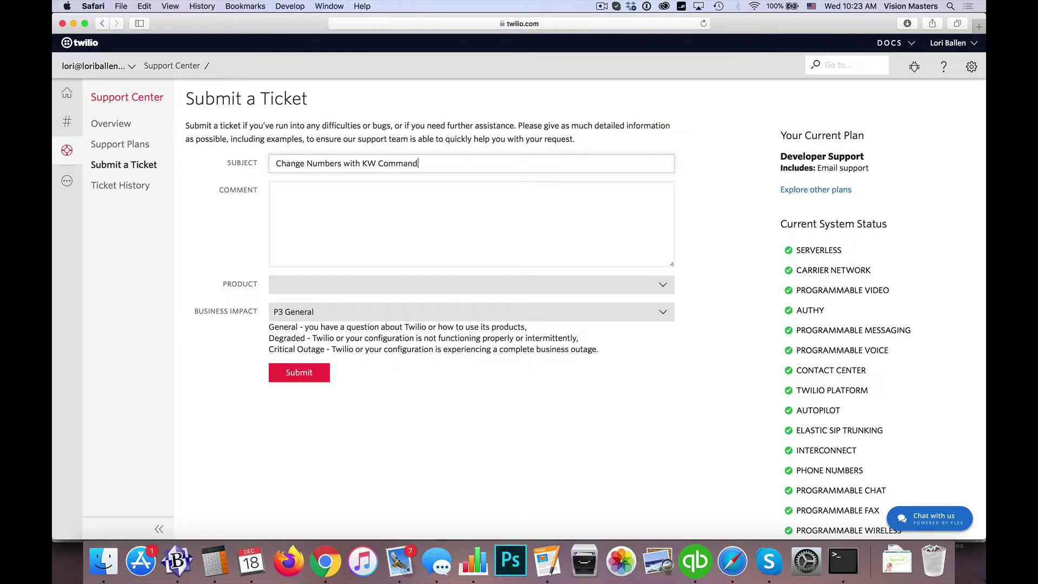
Enter the ticket comment "Please change the phone number attached to KW Prod from the 512 number, to the 702 number.".
{"action": "left_click", "coordinate": [325, 205]}
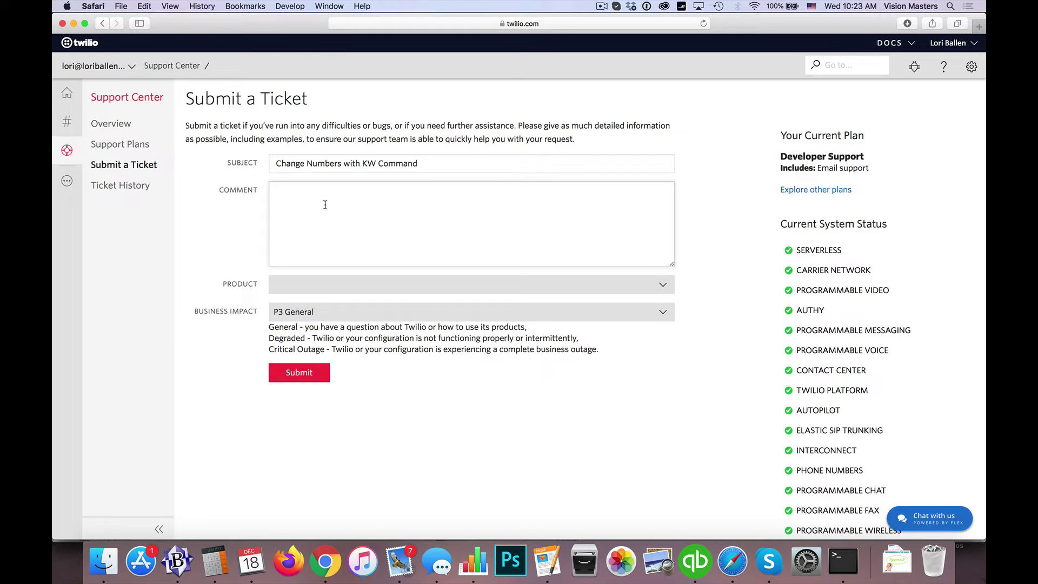
{"action": "type", "text": "Please change the phone number attached to th"}
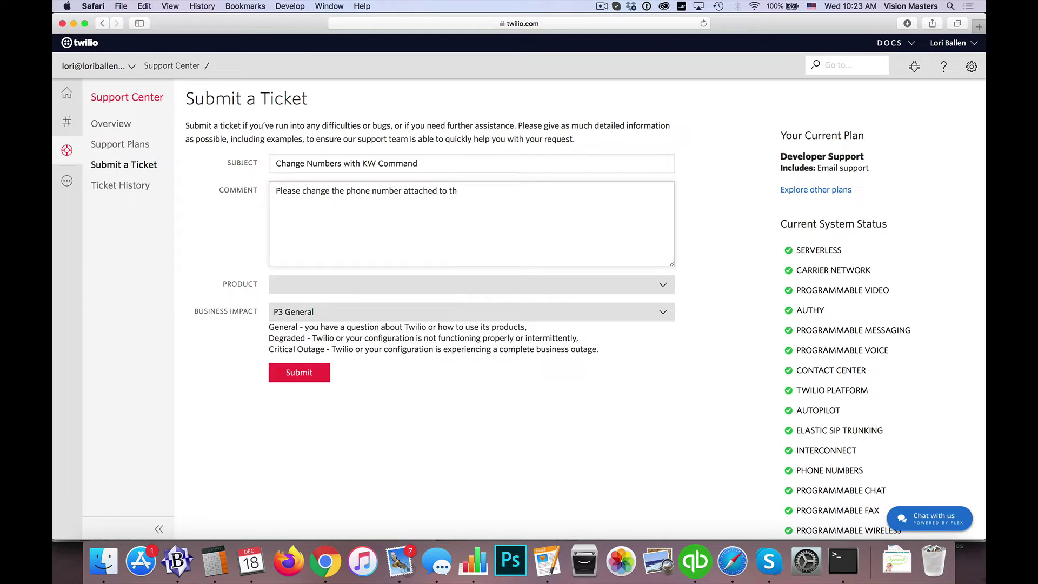
{"action": "key", "text": "BackSpace"}
{"action": "key", "text": "BackSpace"}
{"action": "type", "text": "KW Command"}
{"action": "key", "text": "BackSpace"}
{"action": "key", "text": "BackSpace"}
{"action": "key", "text": "BackSpace"}
{"action": "key", "text": "BackSpace"}
{"action": "key", "text": "BackSpace"}
{"action": "key", "text": "BackSpace"}
{"action": "key", "text": "BackSpace"}
{"action": "type", "text": "Prod from the 512 number, to the "}
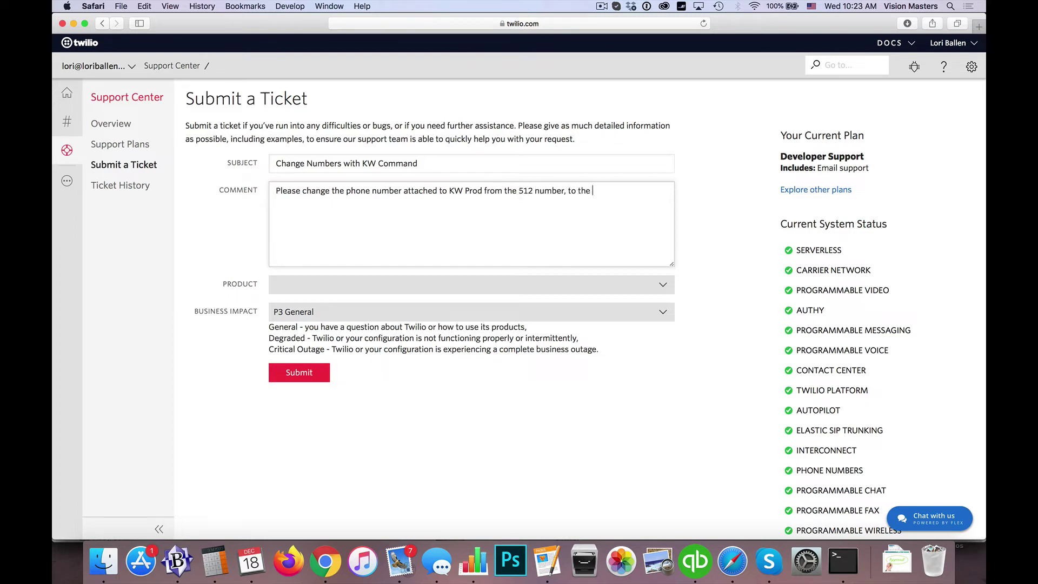
{"action": "type", "text": "702 number."}
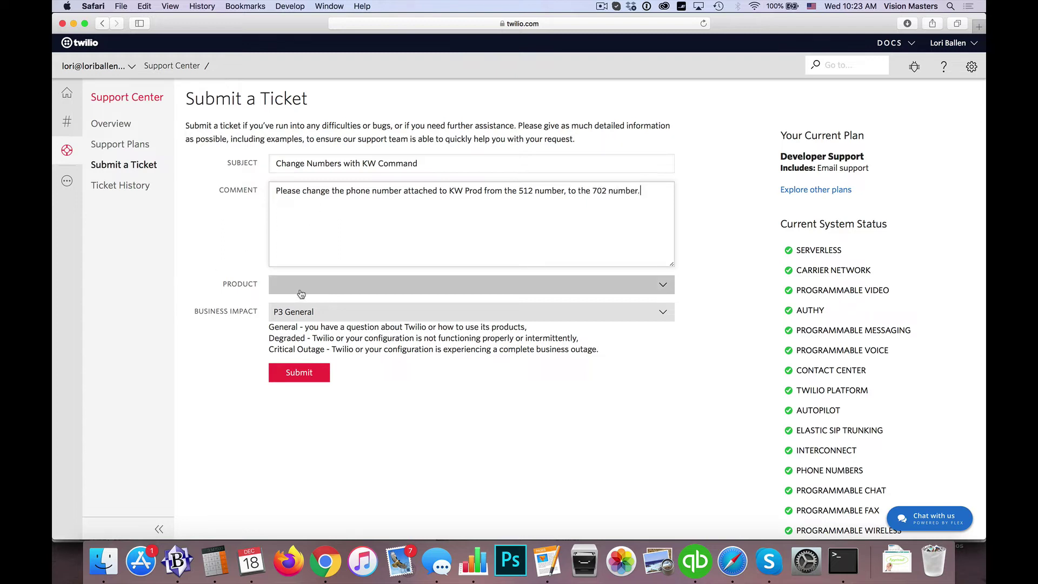
Set the ticket's product to Phone Numbers and its business impact to P2 Degraded.
{"action": "left_click", "coordinate": [301, 294]}
{"action": "scroll", "coordinate": [313, 358], "scroll_direction": "down", "scroll_amount": 2}
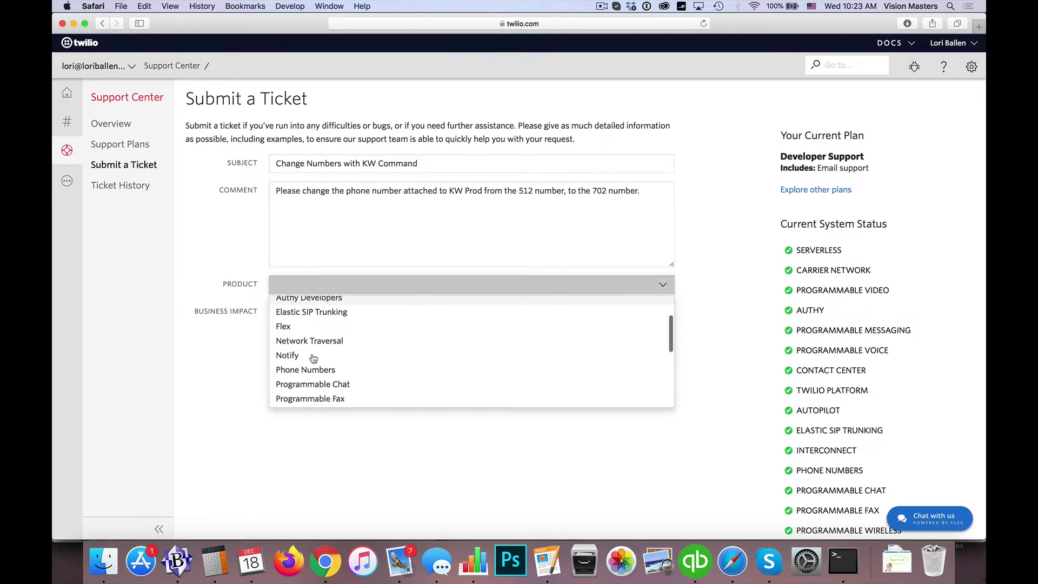
{"action": "scroll", "coordinate": [313, 358], "scroll_direction": "down", "scroll_amount": 1}
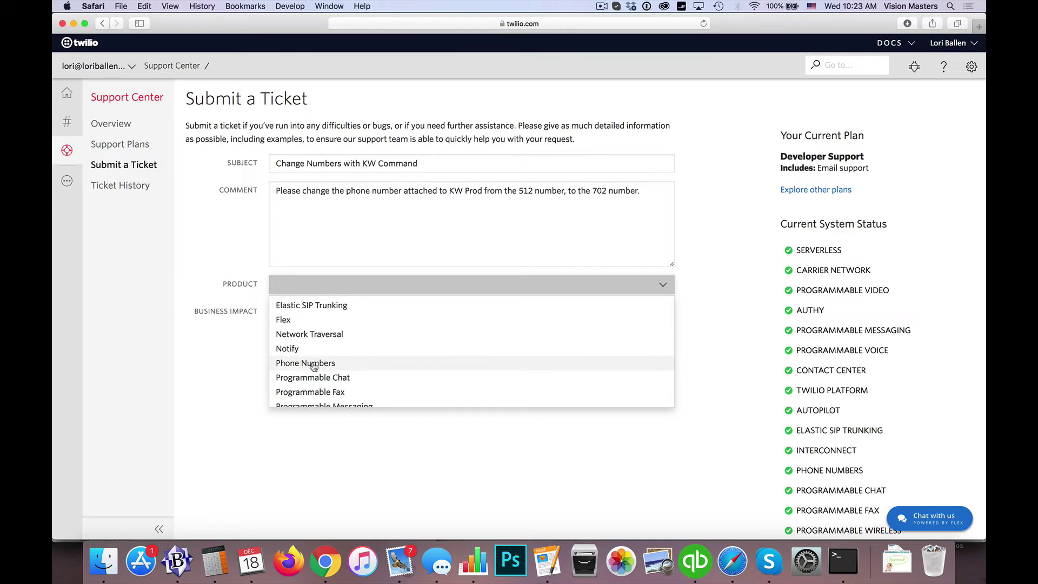
{"action": "left_click", "coordinate": [314, 366]}
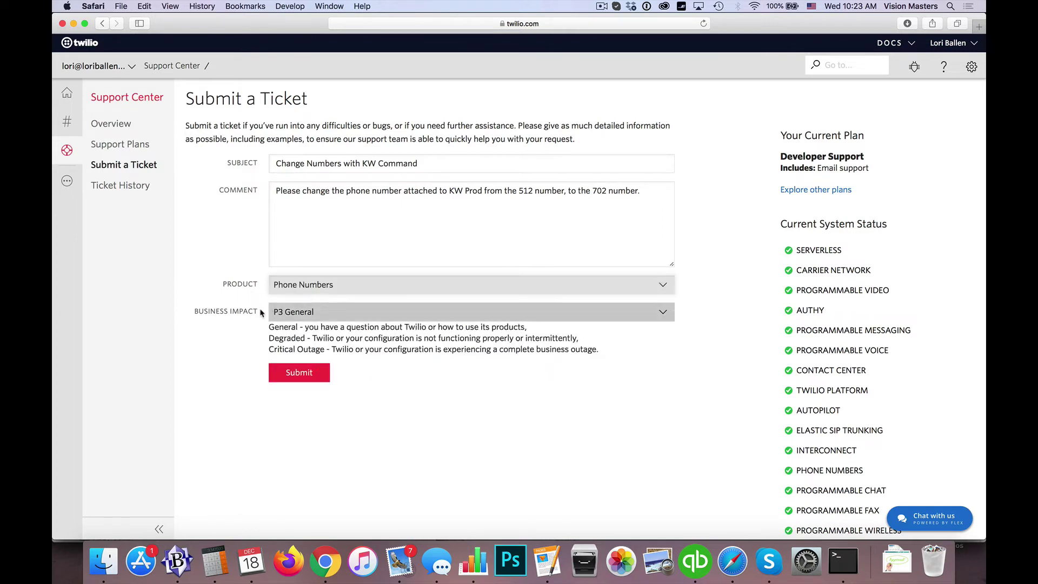
{"action": "left_click", "coordinate": [305, 312]}
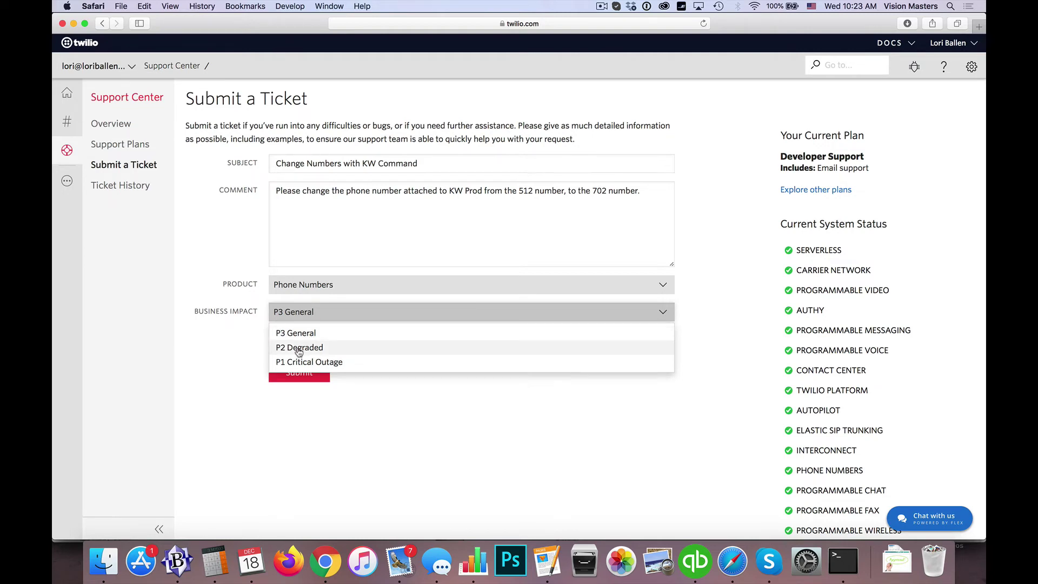
{"action": "left_click", "coordinate": [306, 352]}
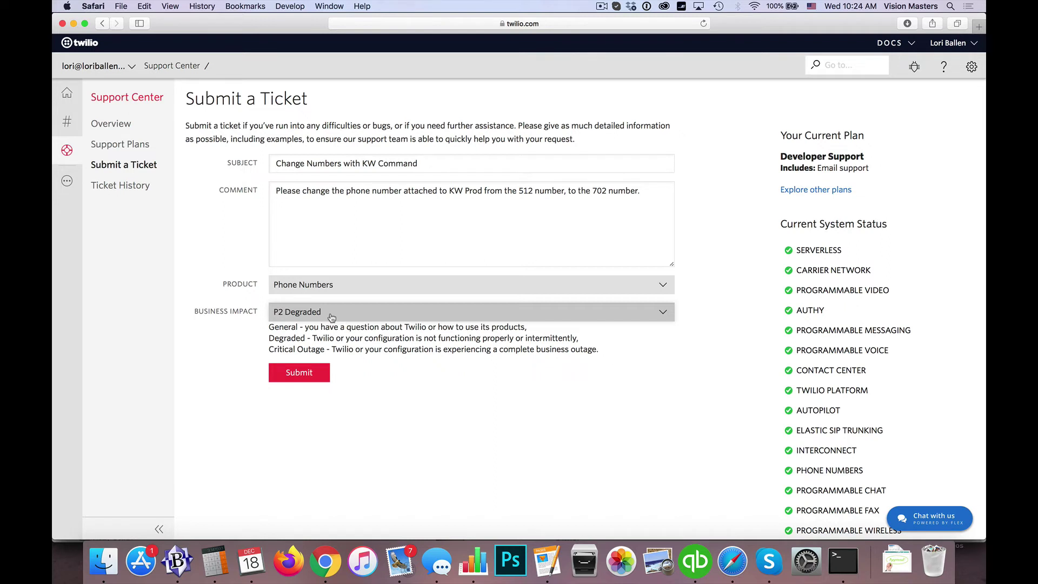
Submit the ticket and look through the suggested solutions about Twilio phone numbers.
{"action": "left_click", "coordinate": [306, 381]}
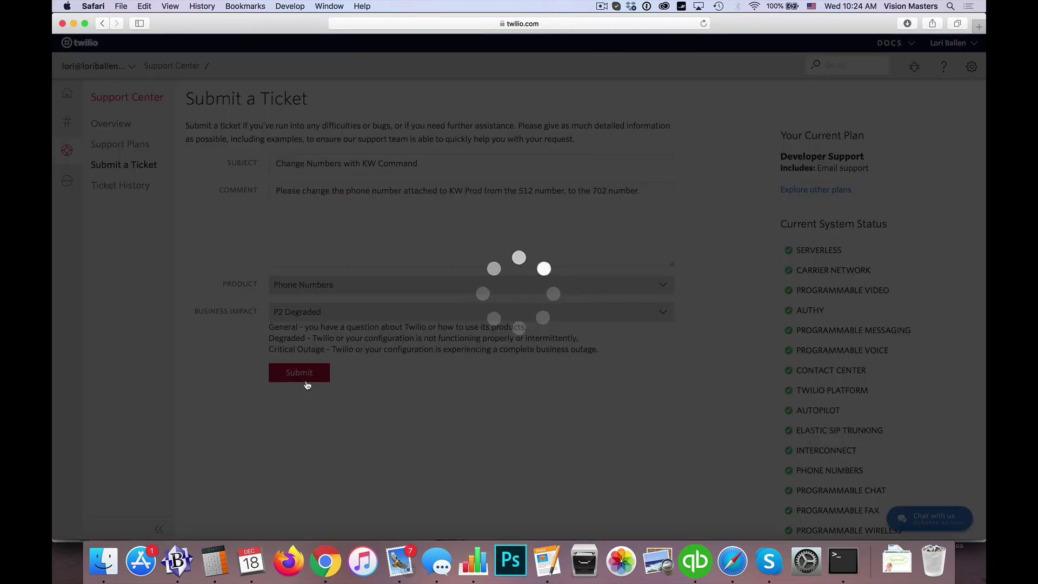
{"action": "scroll", "coordinate": [461, 217], "scroll_direction": "down", "scroll_amount": 3}
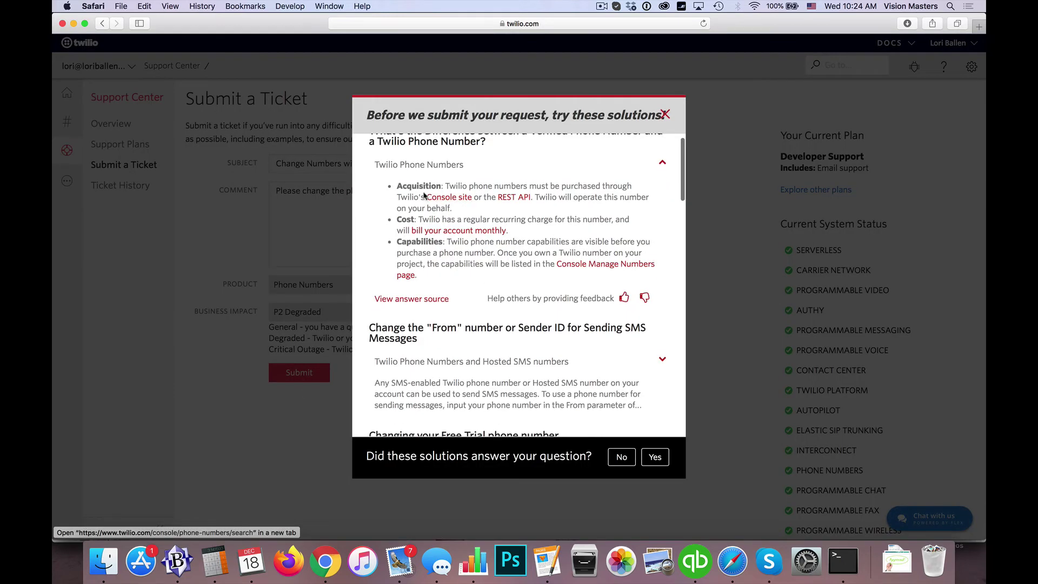
{"action": "scroll", "coordinate": [429, 386], "scroll_direction": "down", "scroll_amount": 3}
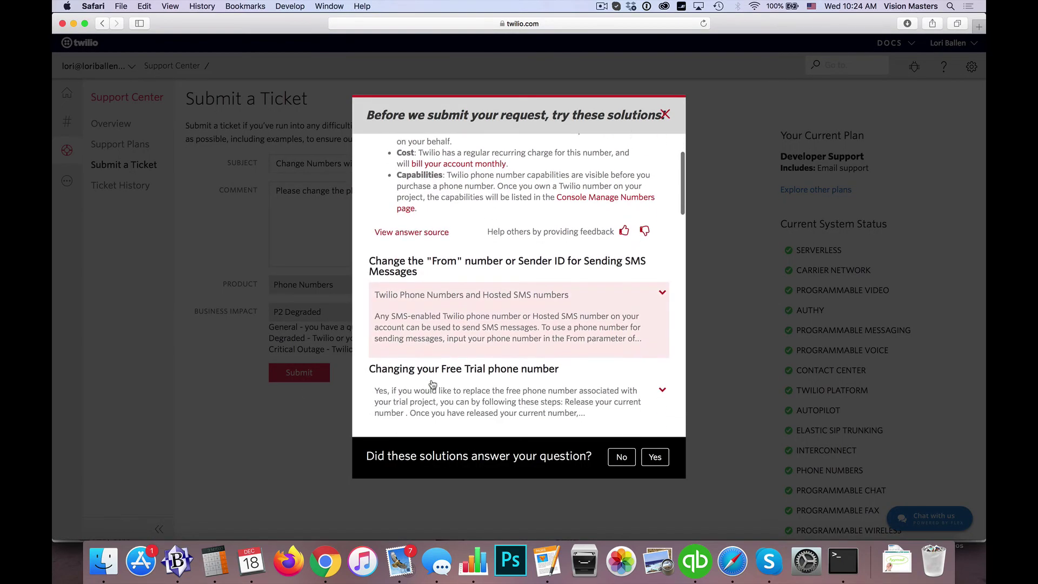
{"action": "scroll", "coordinate": [460, 325], "scroll_direction": "down", "scroll_amount": 10}
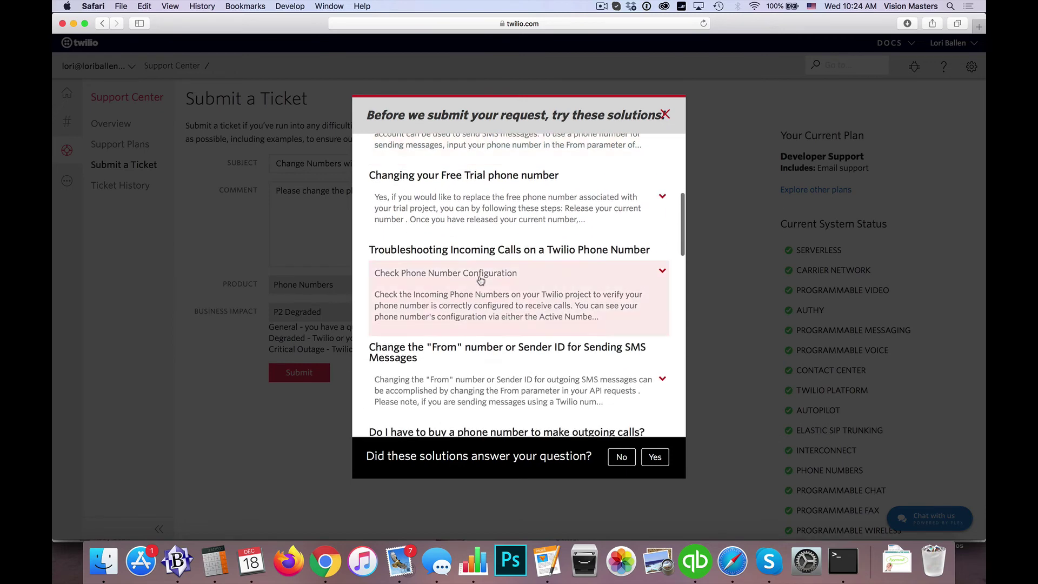
{"action": "scroll", "coordinate": [480, 278], "scroll_direction": "down", "scroll_amount": 5}
{"action": "scroll", "coordinate": [465, 259], "scroll_direction": "down", "scroll_amount": 2}
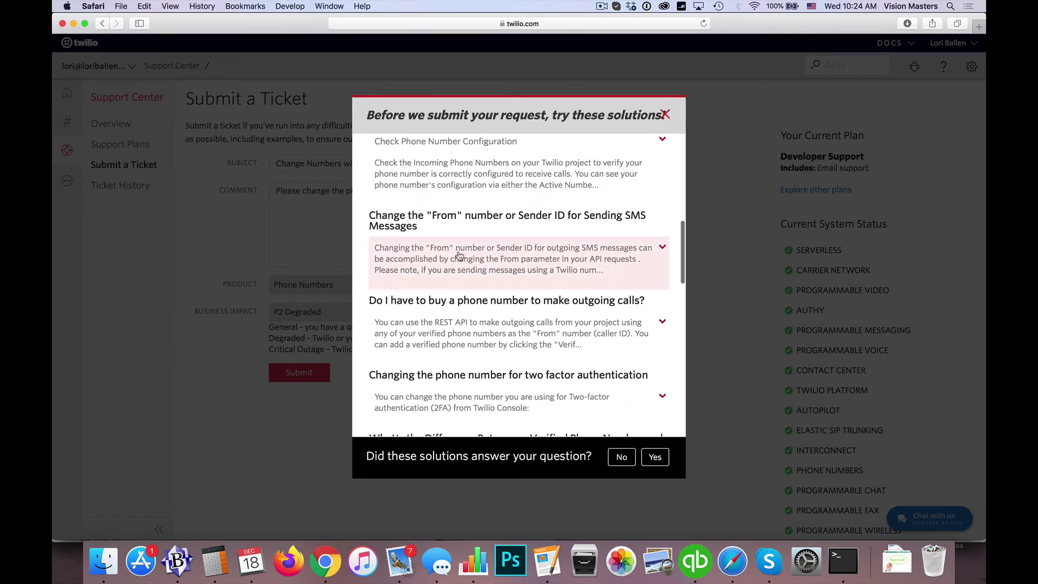
{"action": "scroll", "coordinate": [475, 308], "scroll_direction": "down", "scroll_amount": 12}
{"action": "scroll", "coordinate": [475, 311], "scroll_direction": "down", "scroll_amount": 15}
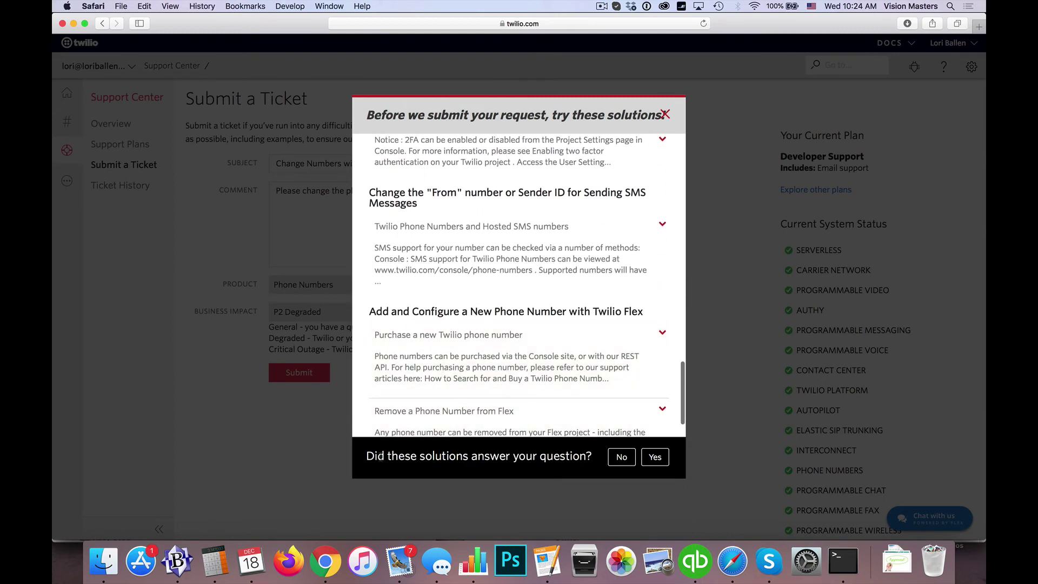
Answer that the suggested solutions did not help, rate them as not relevant, and submit the help request.
{"action": "left_click", "coordinate": [622, 457]}
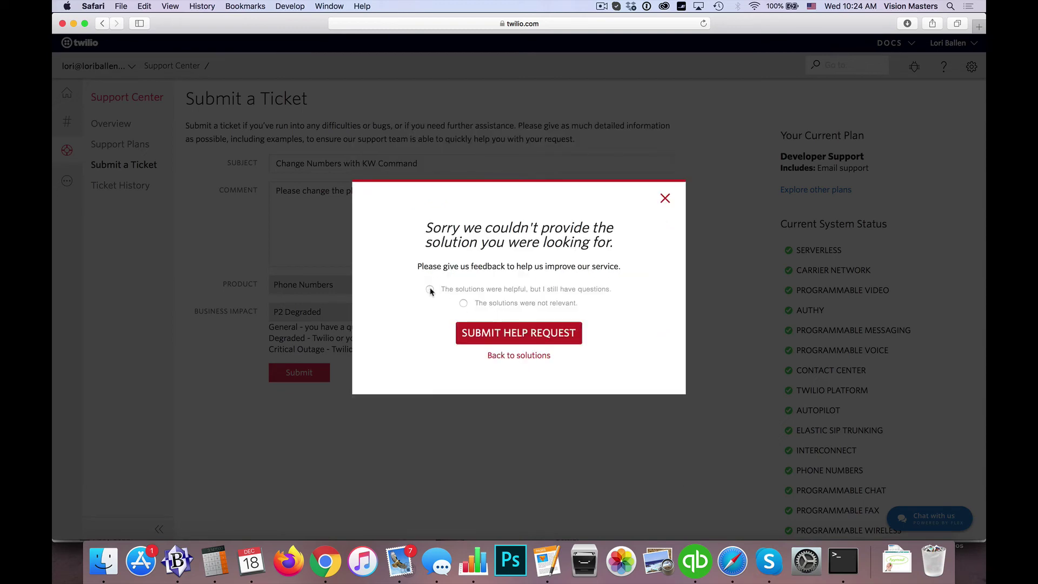
{"action": "left_click", "coordinate": [464, 303]}
{"action": "left_click", "coordinate": [532, 337]}
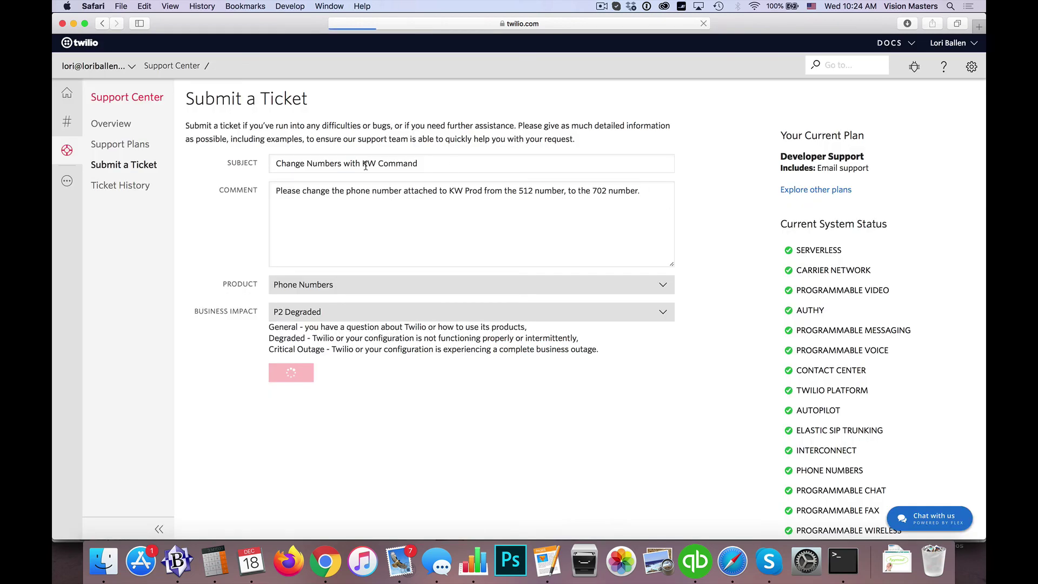
{"action": "key", "text": "super+Tab"}
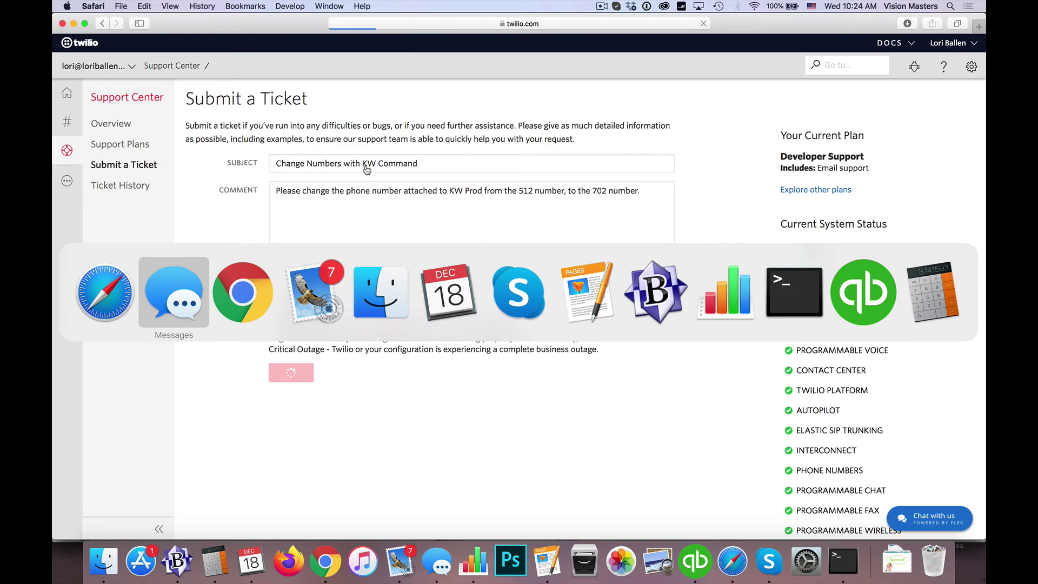
{"action": "key", "text": "Escape"}
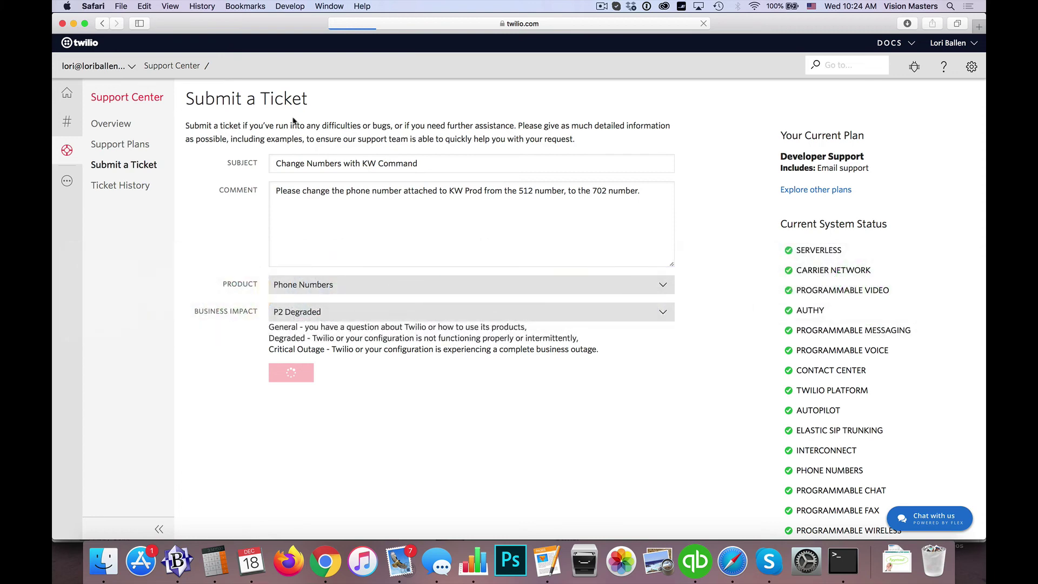